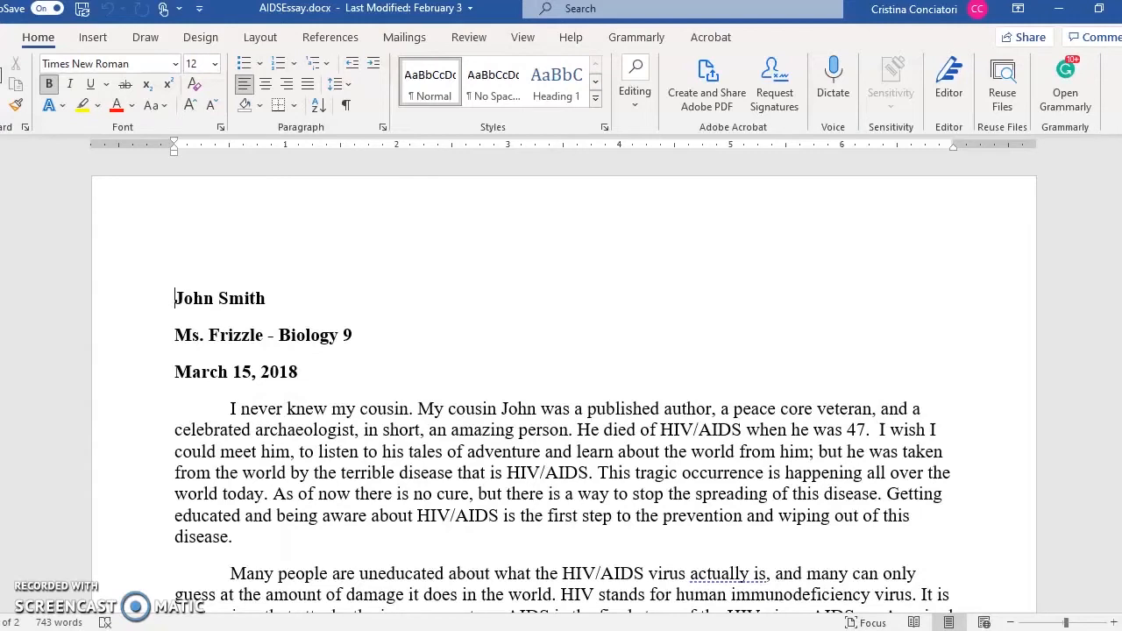
# Insert a page number at the bottom of the page using the Tildes style.
pyautogui.click(93, 42)
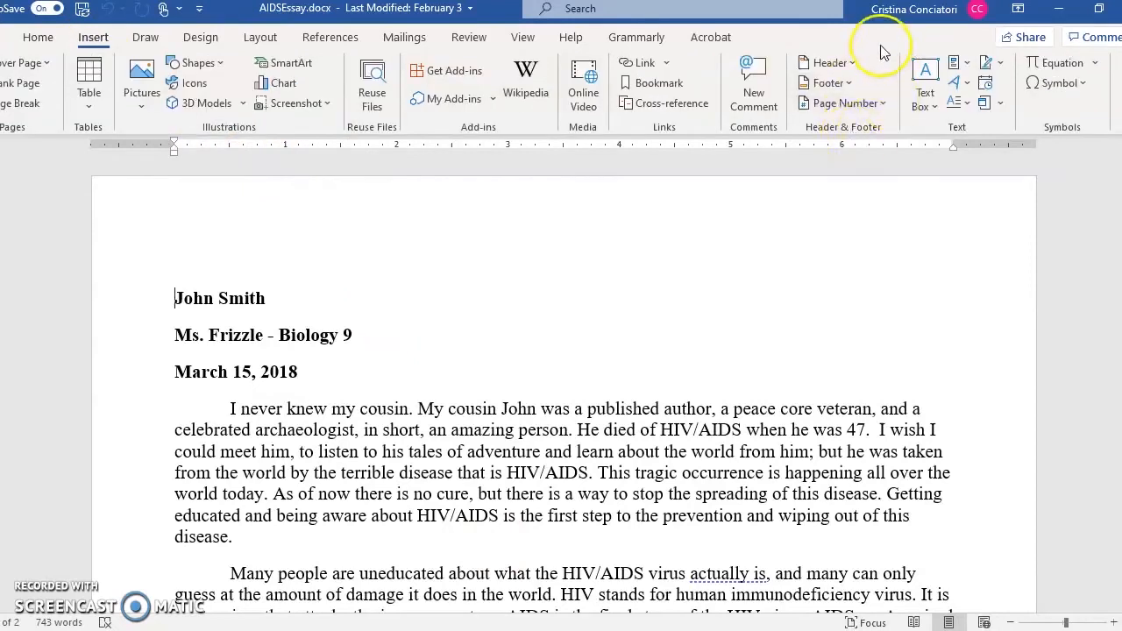
pyautogui.click(882, 110)
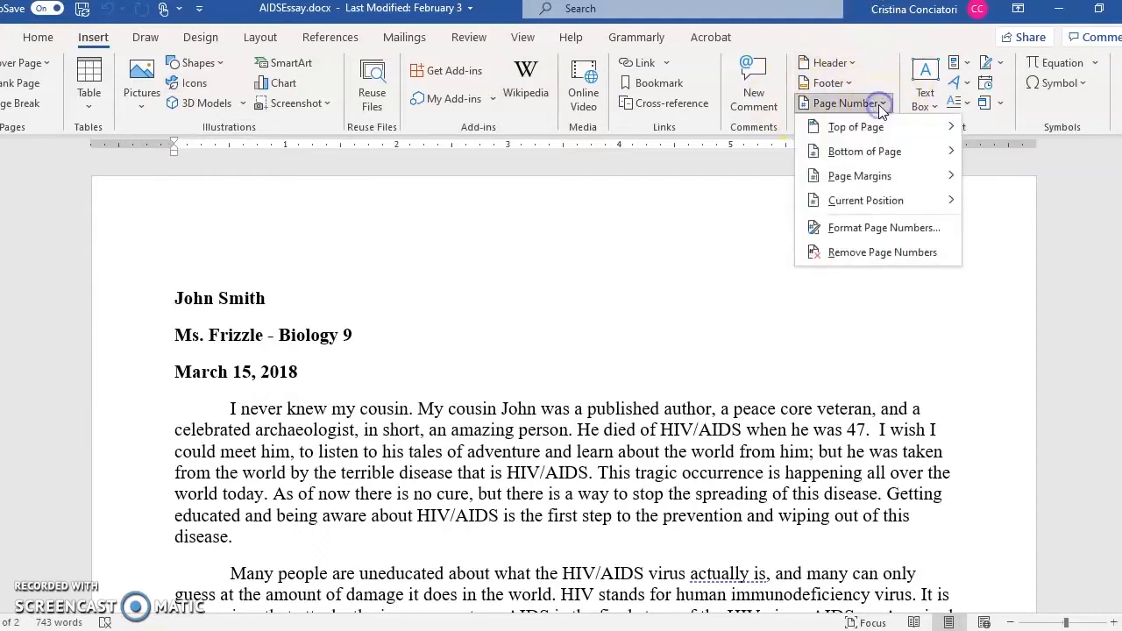
pyautogui.click(878, 151)
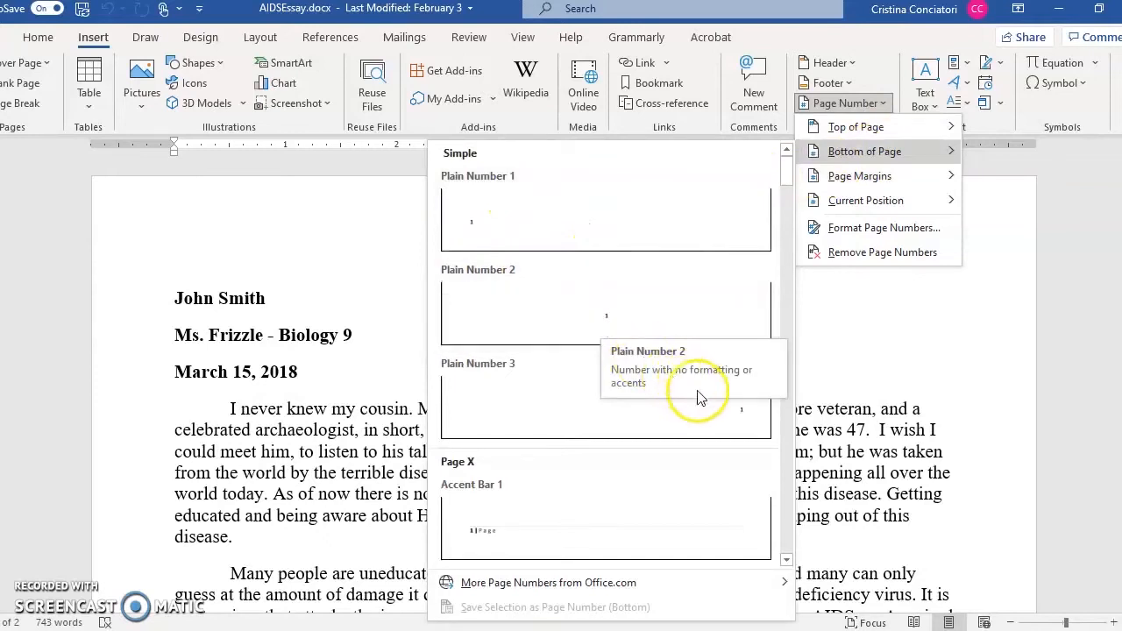
pyautogui.scroll(-3, 699, 381)
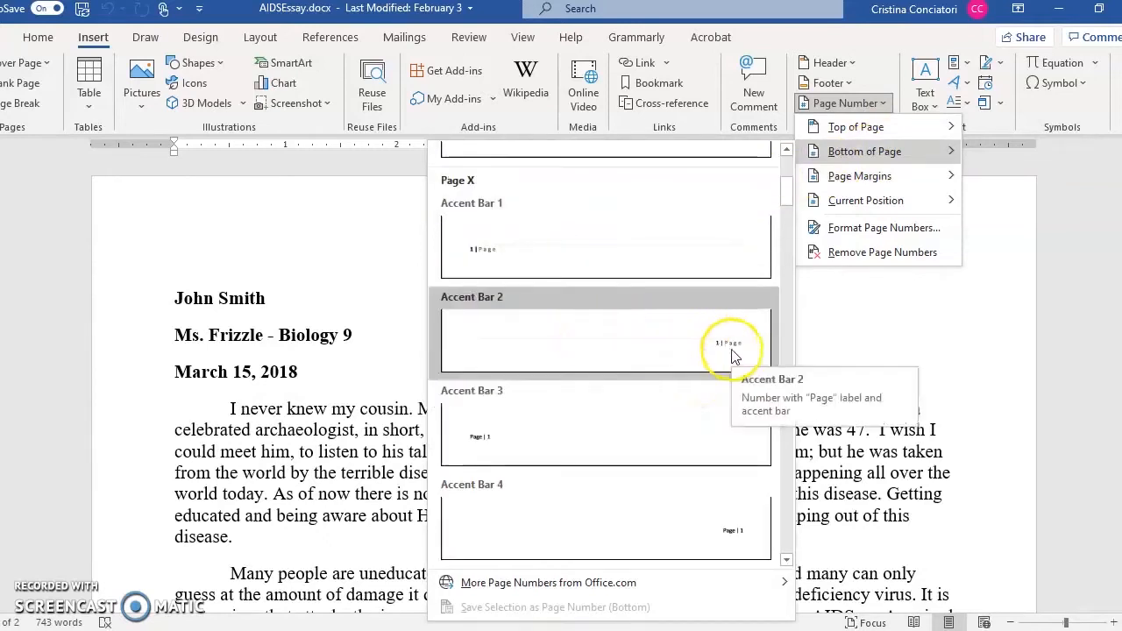
pyautogui.scroll(-3, 689, 421)
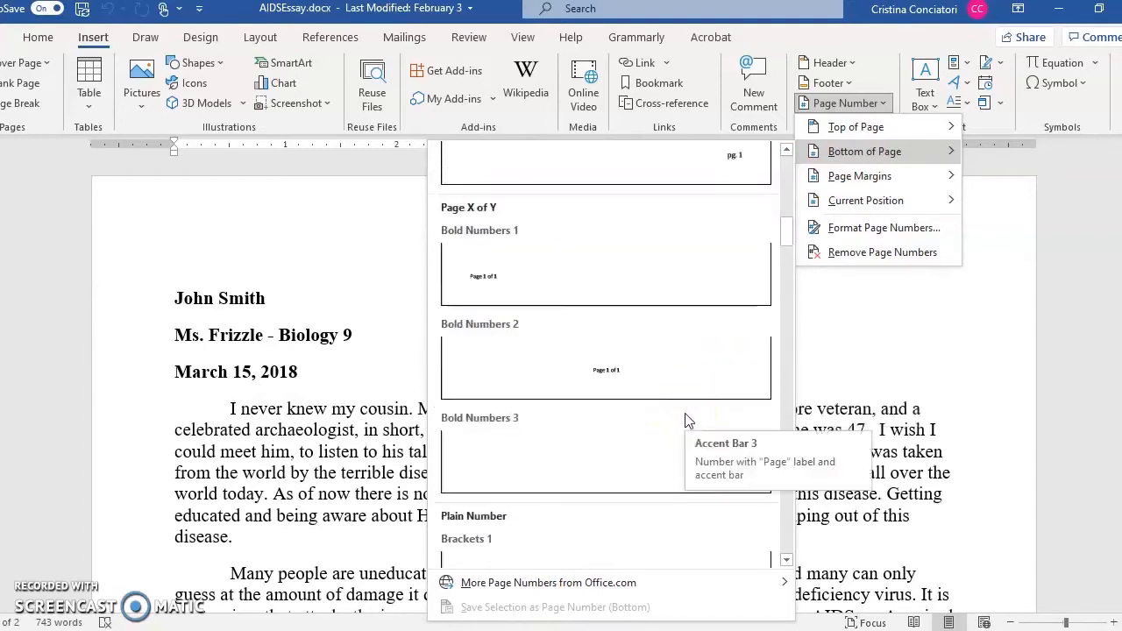
pyautogui.scroll(-3, 688, 421)
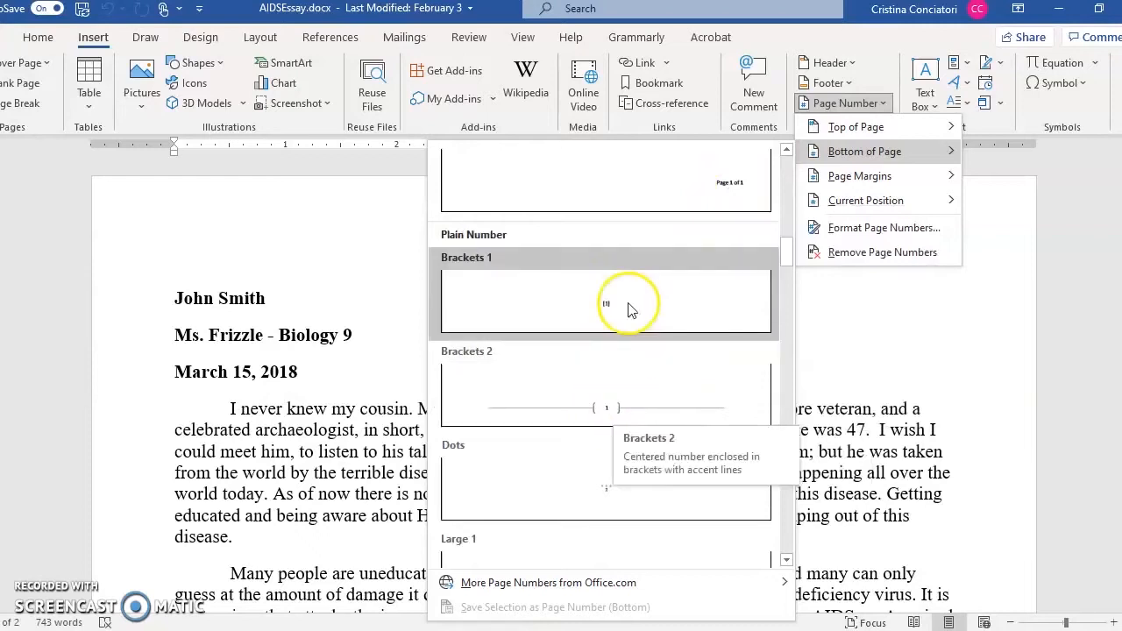
pyautogui.scroll(-6, 617, 462)
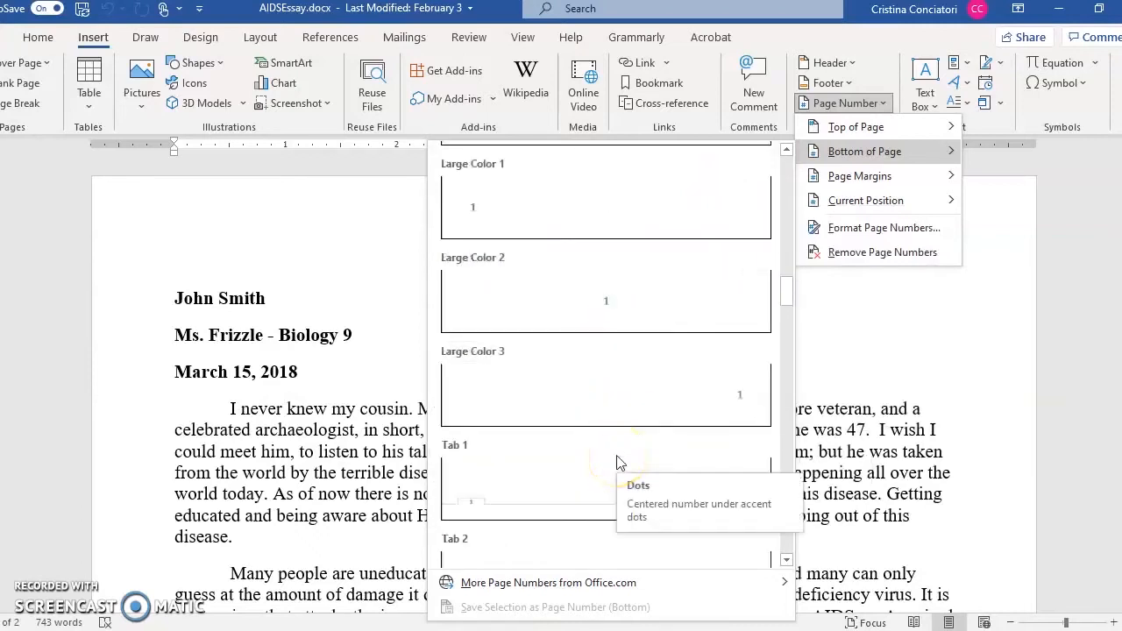
pyautogui.scroll(-3, 617, 462)
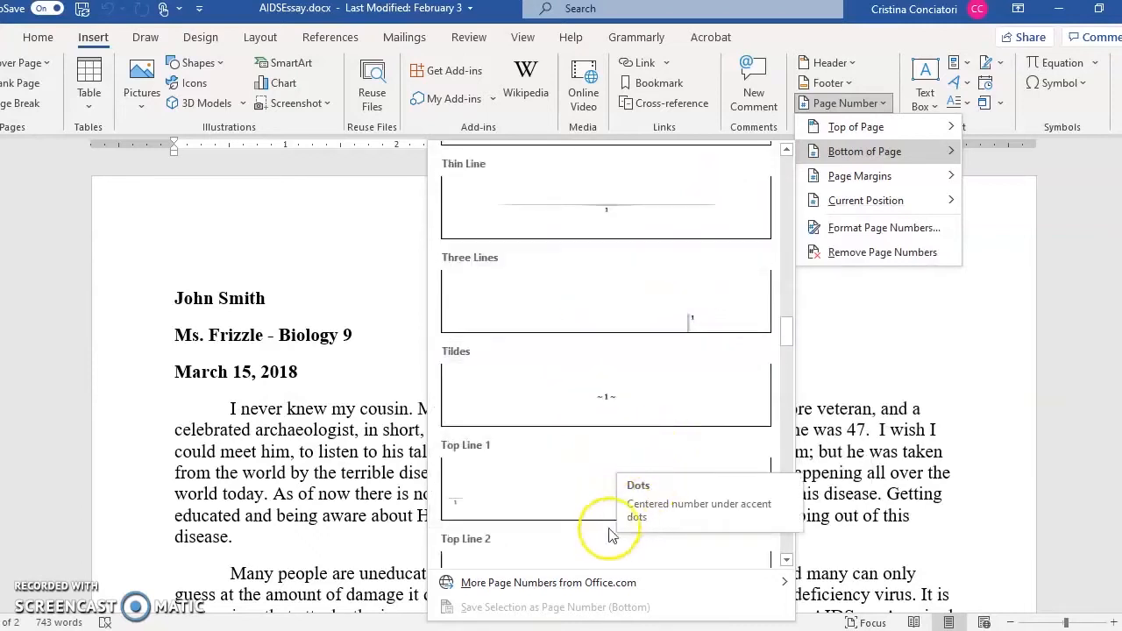
pyautogui.click(611, 419)
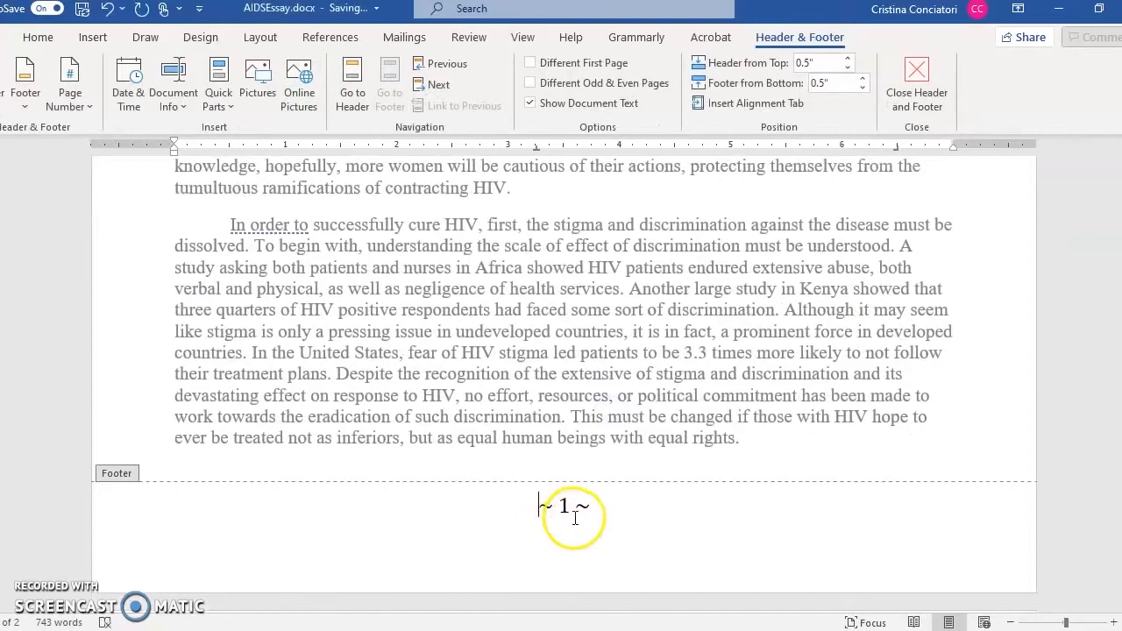
# Leave footer editing and check the page numbers at the bottom of both pages.
pyautogui.scroll(-1, 598, 509)
pyautogui.scroll(-20, 598, 509)
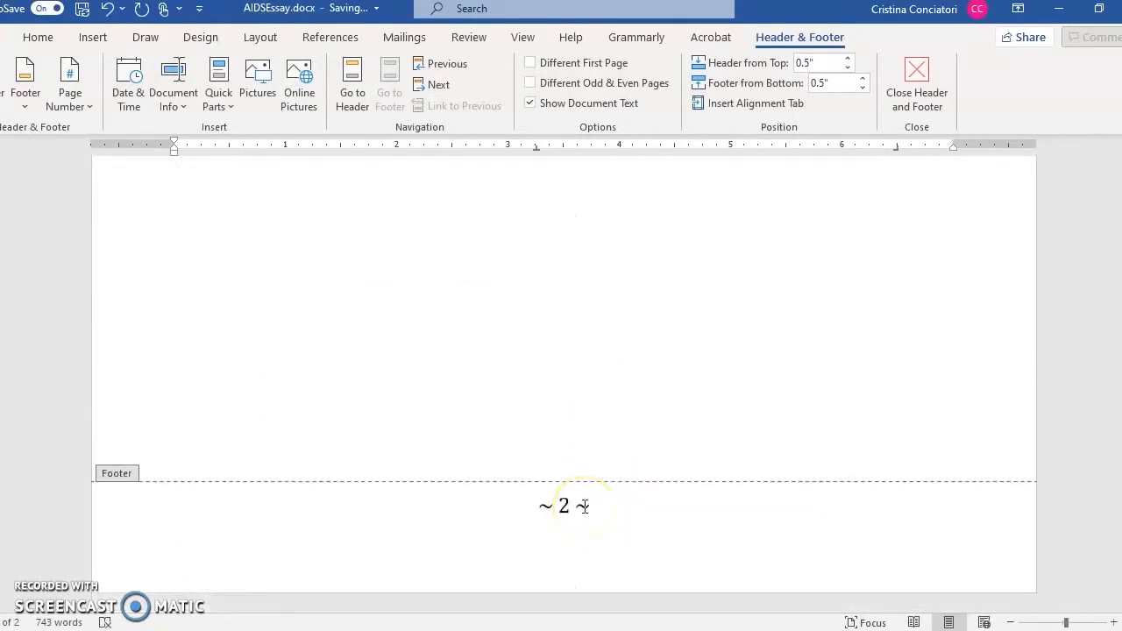
pyautogui.scroll(20, 583, 509)
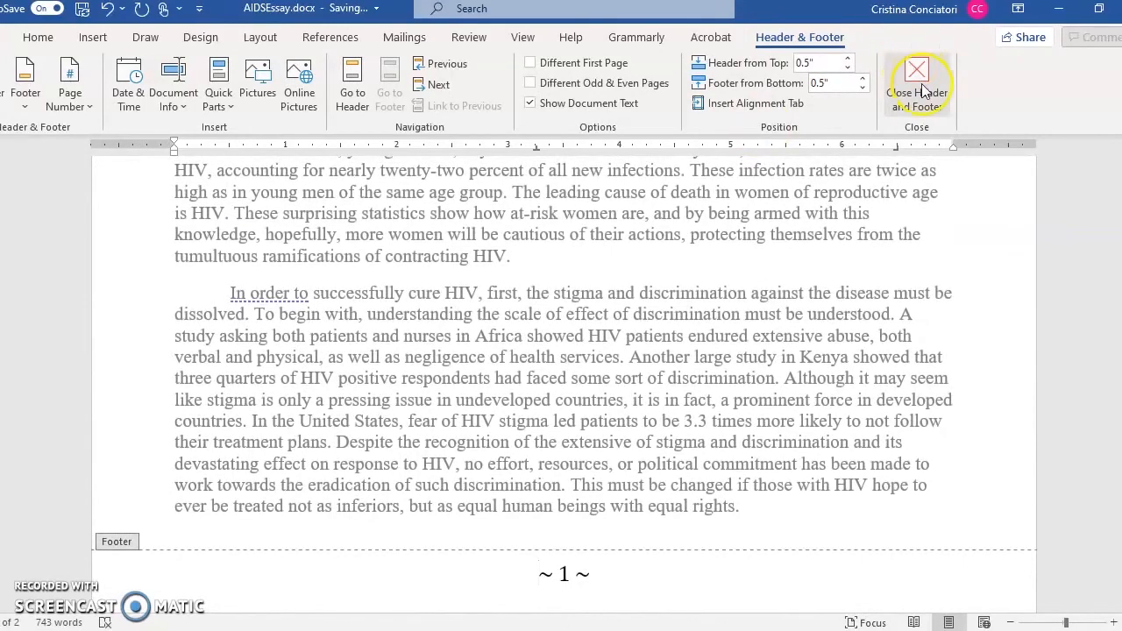
pyautogui.click(917, 83)
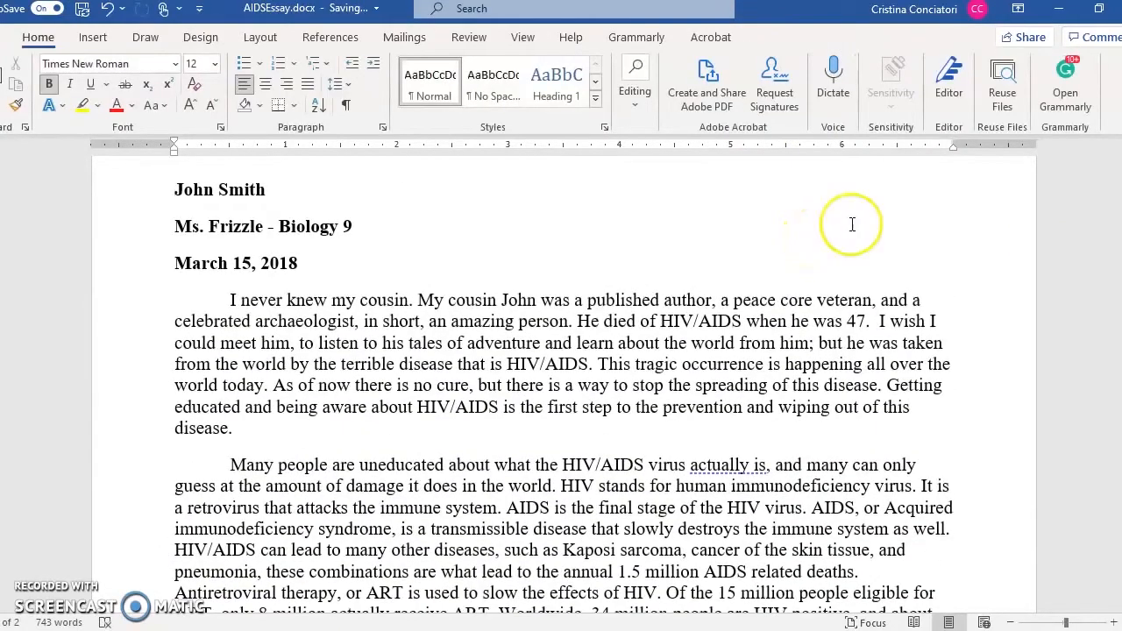
pyautogui.scroll(2, 851, 225)
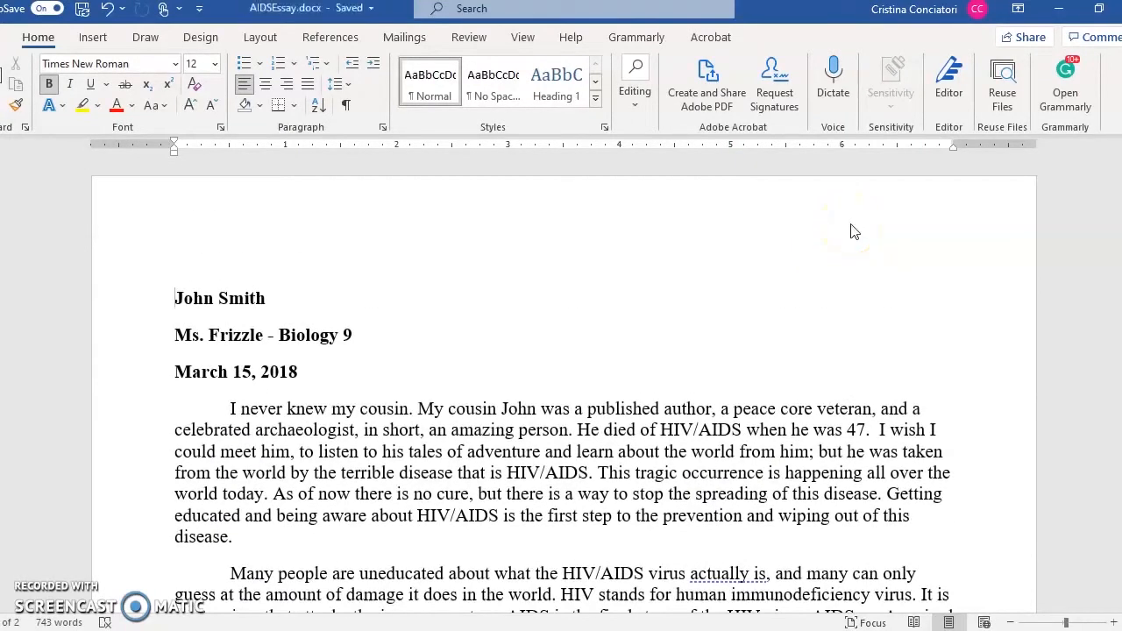
pyautogui.scroll(-2, 851, 231)
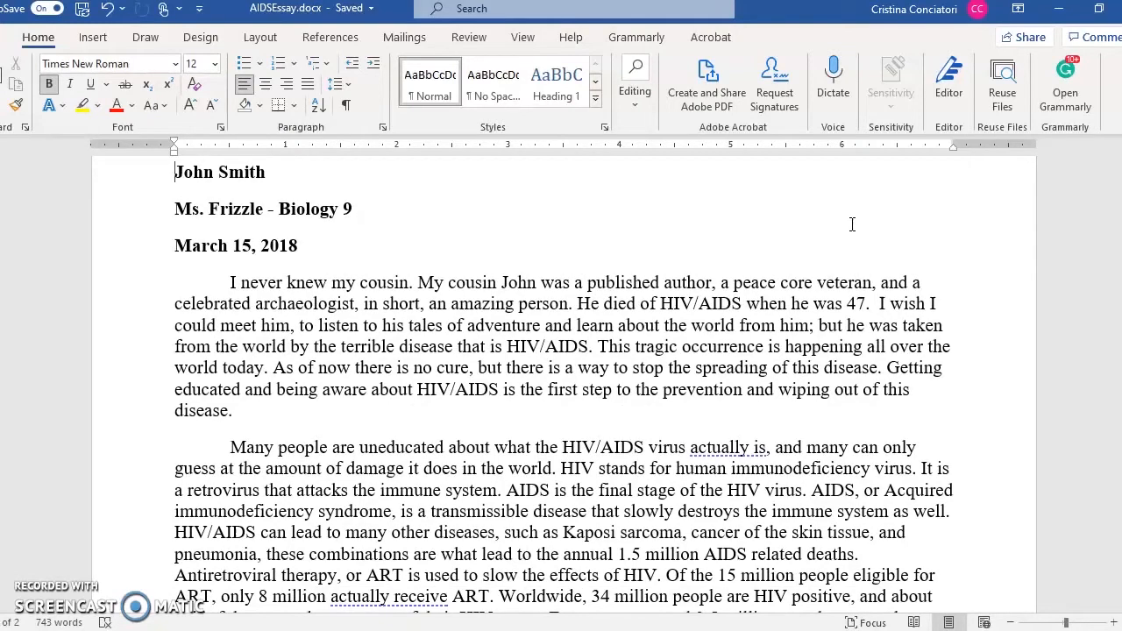
pyautogui.scroll(-14, 851, 225)
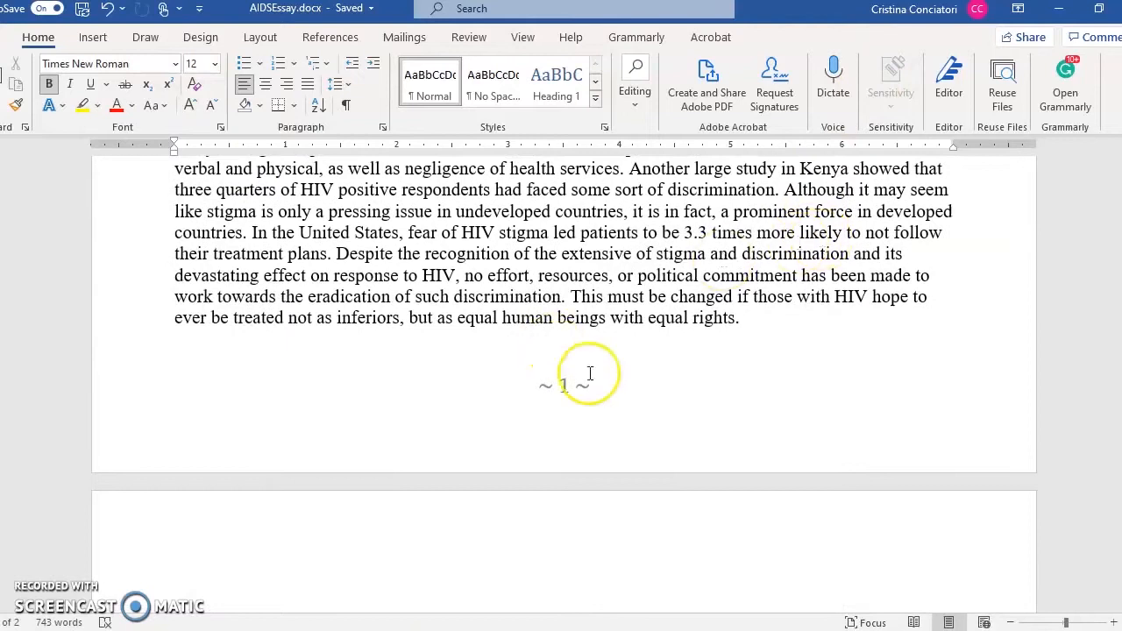
pyautogui.scroll(-3, 614, 447)
pyautogui.scroll(-12, 622, 445)
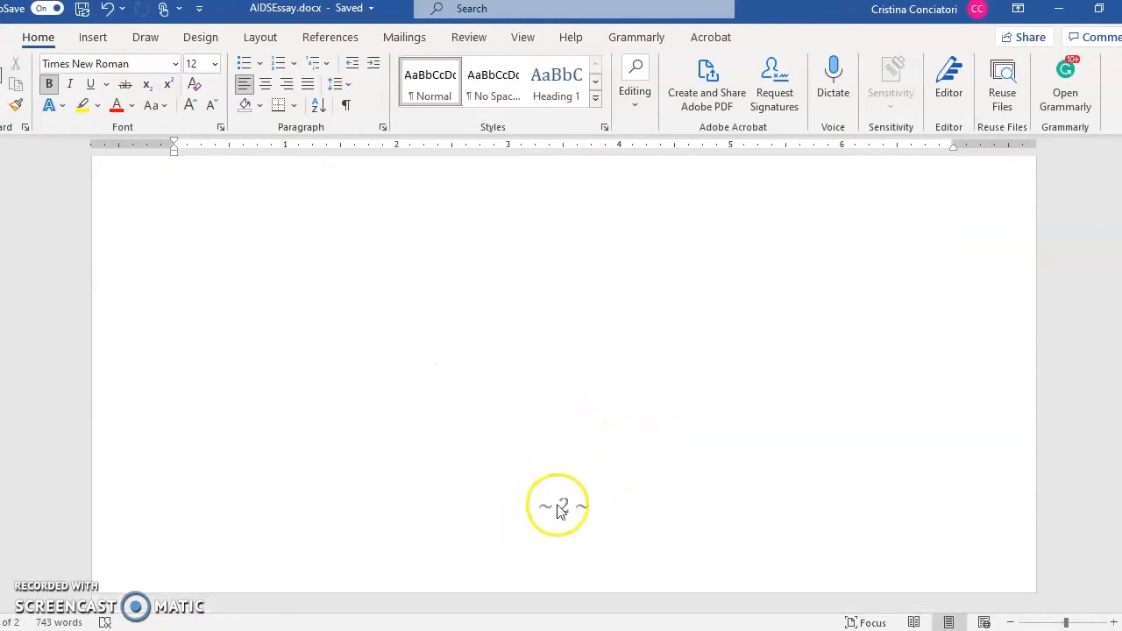
pyautogui.hotkey('ctrl', 'Home')
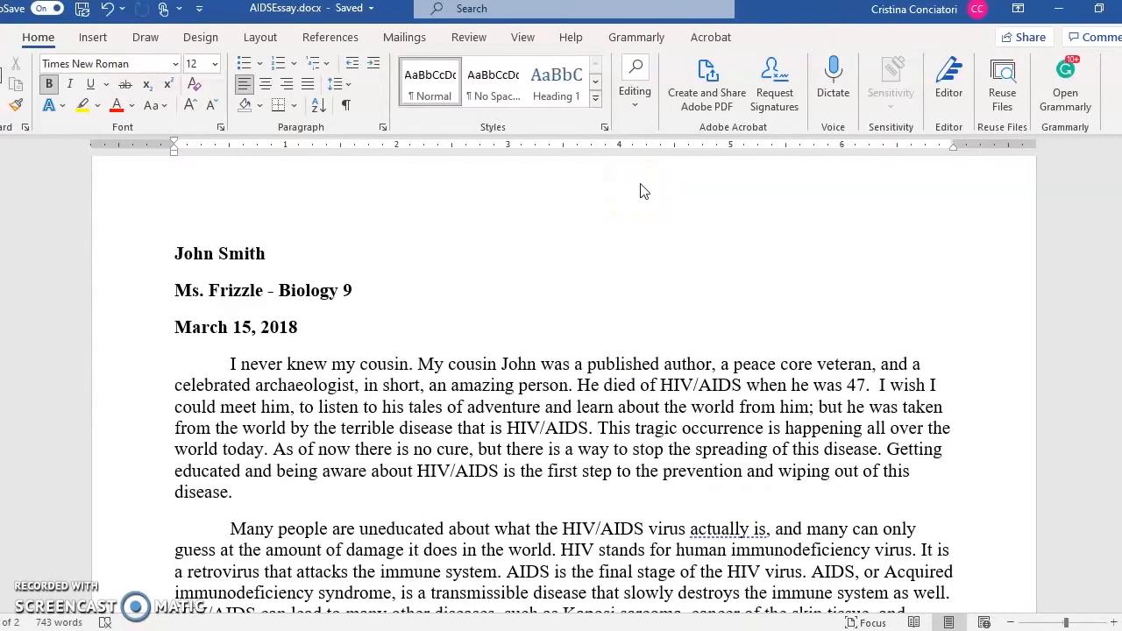
# Examine the page number styles offered for the top of the page and the page margins.
pyautogui.click(92, 43)
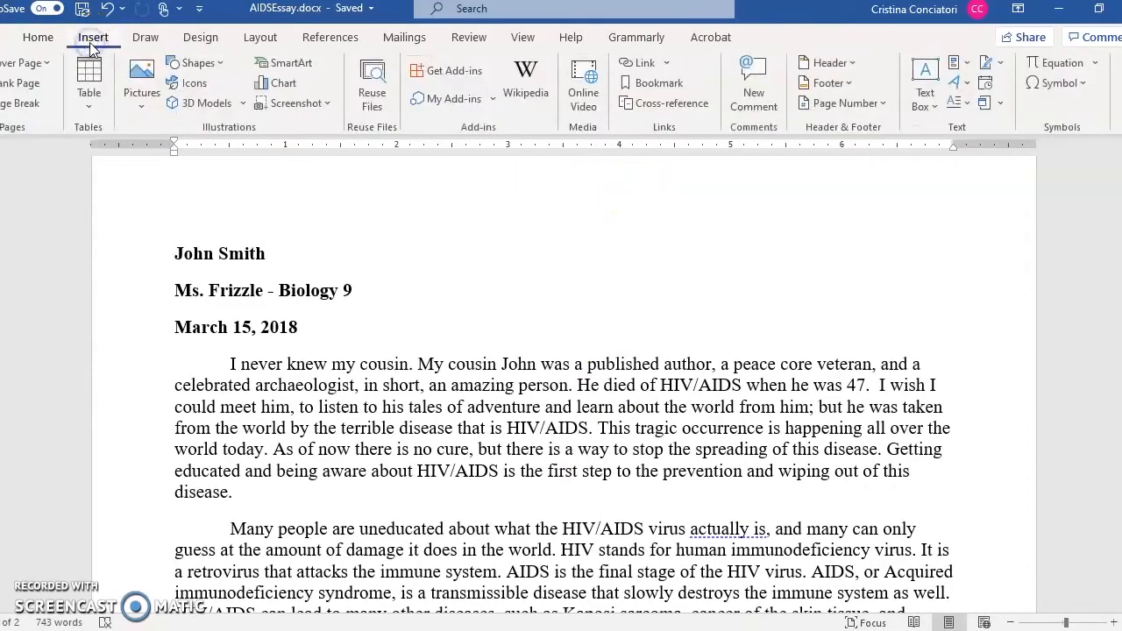
pyautogui.click(827, 107)
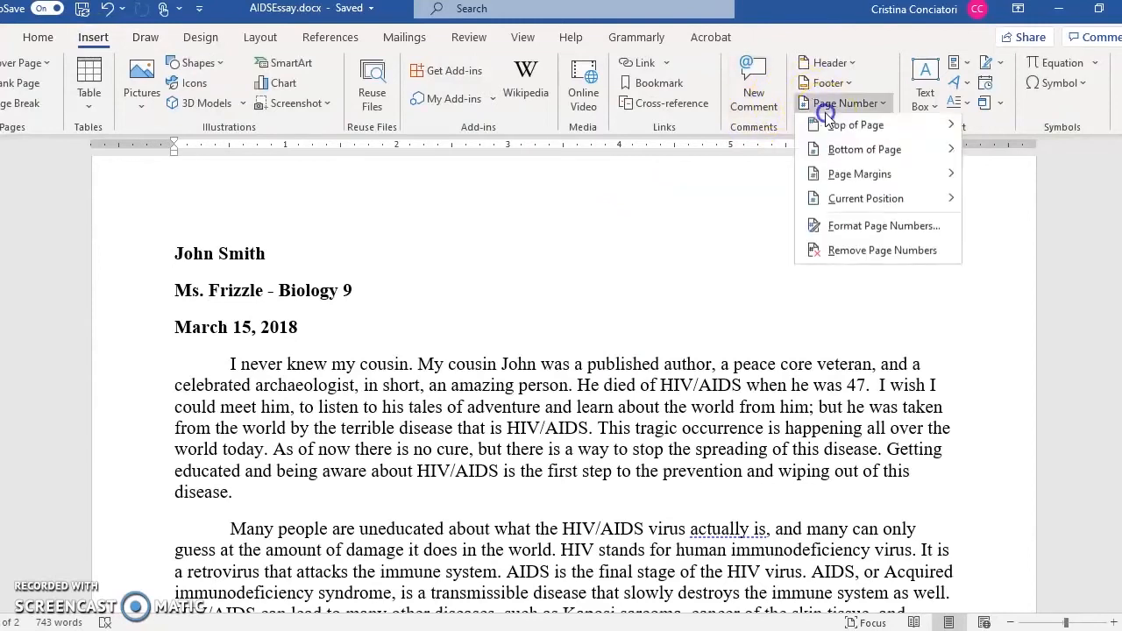
pyautogui.moveTo(836, 127)
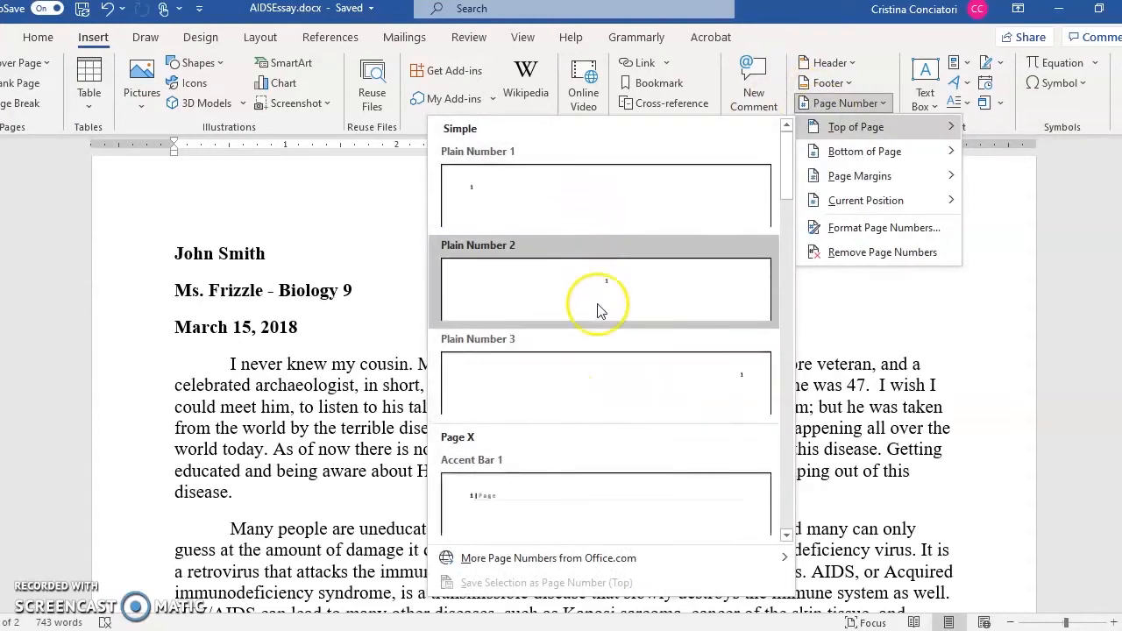
pyautogui.scroll(-10, 597, 300)
pyautogui.scroll(-3, 601, 336)
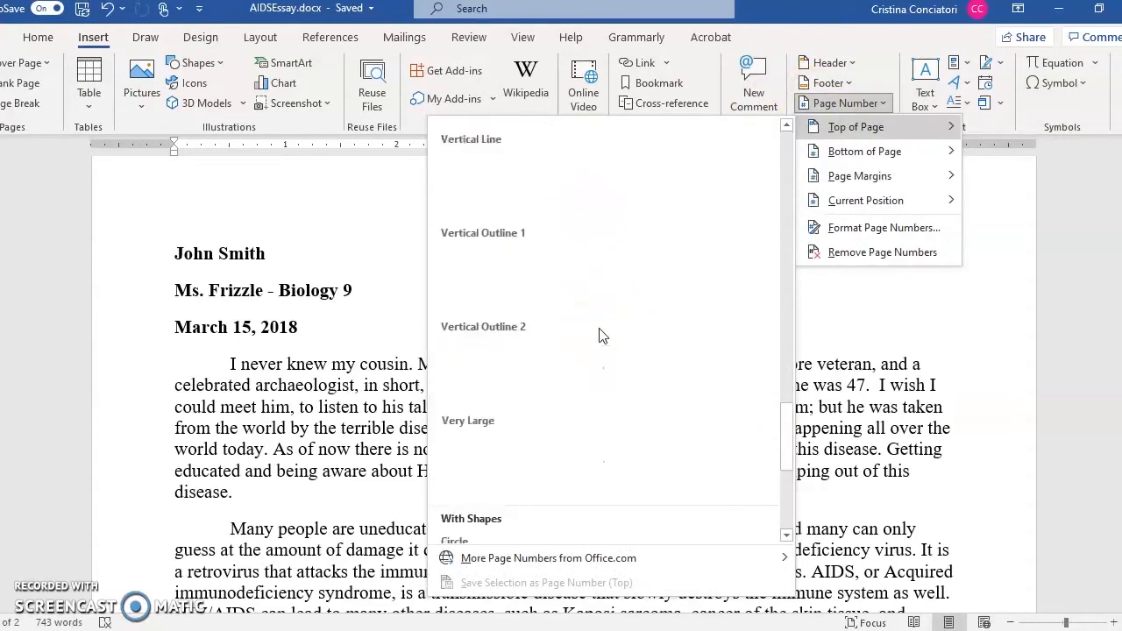
pyautogui.scroll(13, 603, 336)
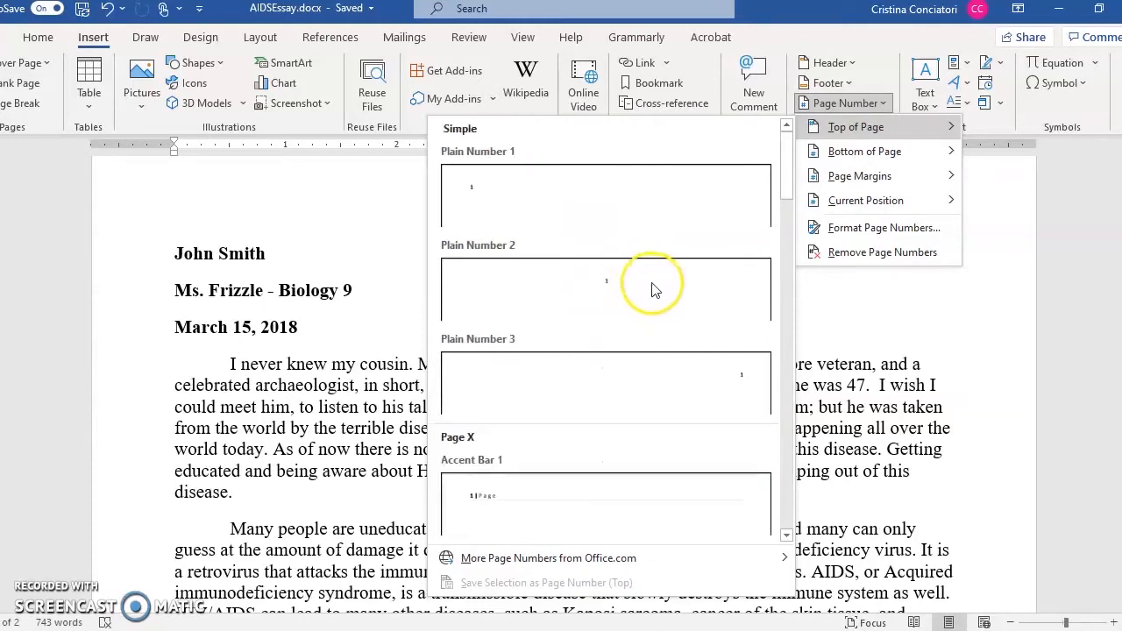
pyautogui.click(866, 178)
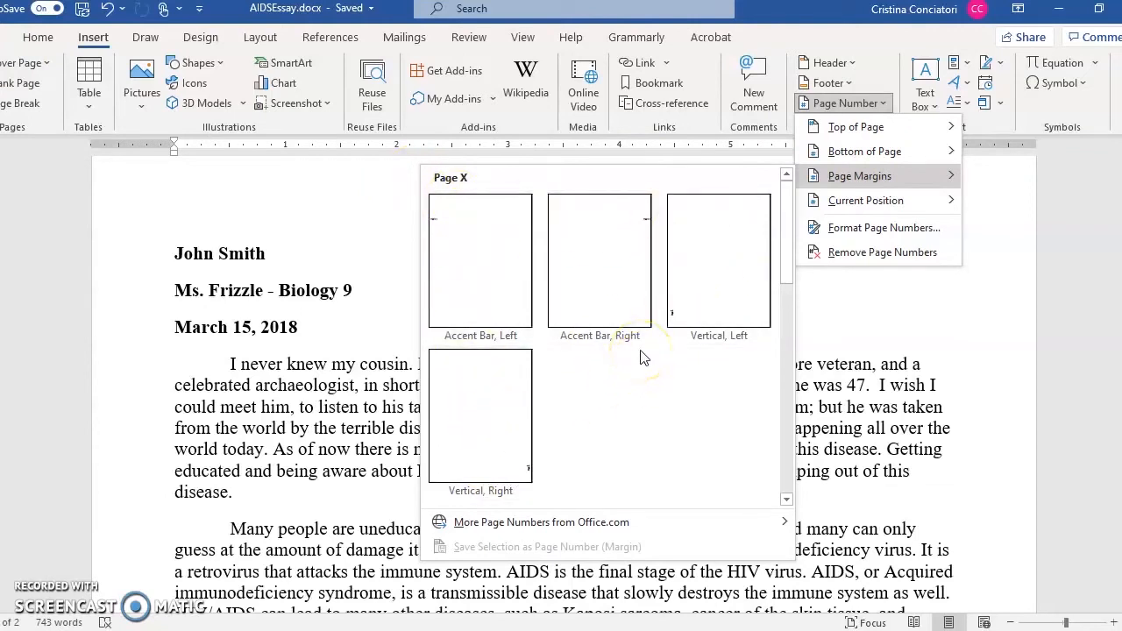
pyautogui.click(346, 193)
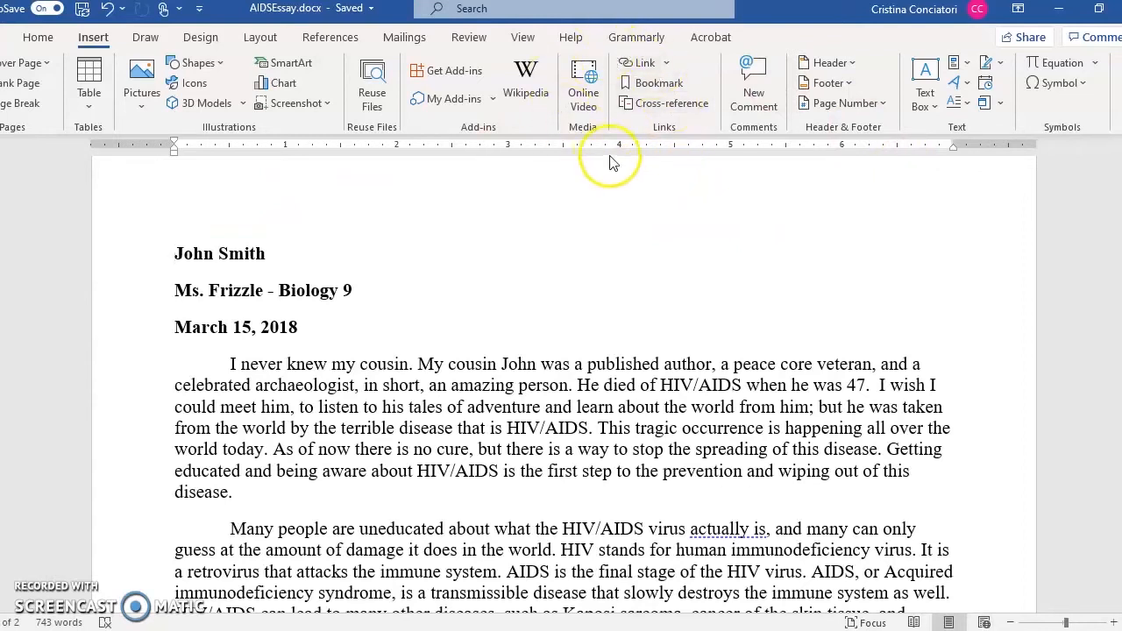
# Enter the author's surname followed by a manual 1 in the header, and check the second page's header.
pyautogui.doubleClick(628, 186)
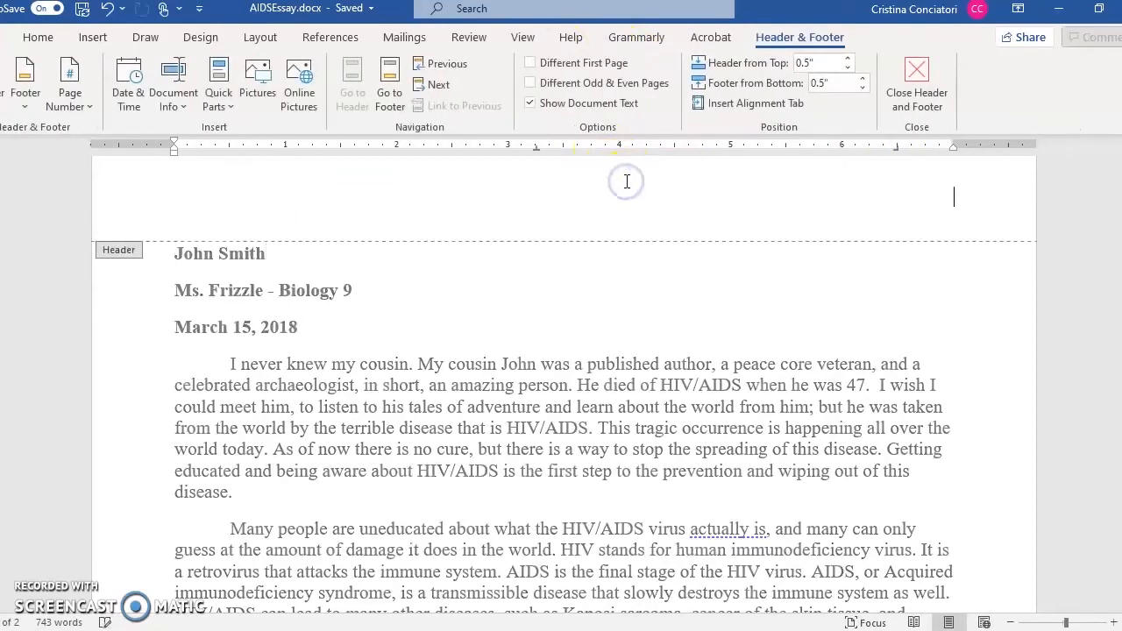
pyautogui.write('Smith')
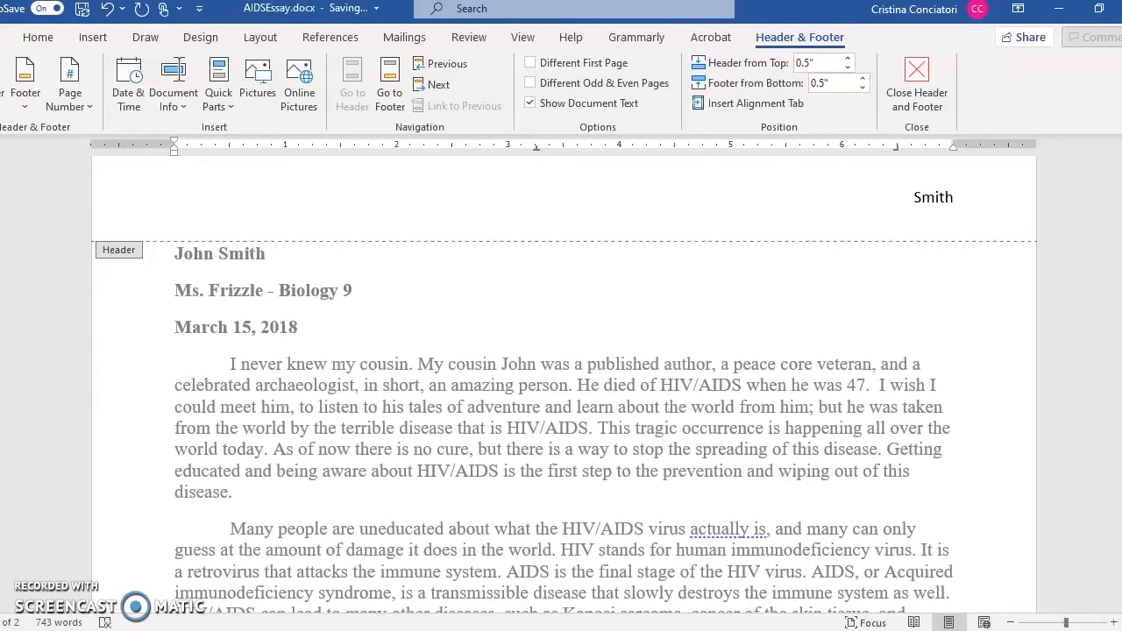
pyautogui.write(' 1')
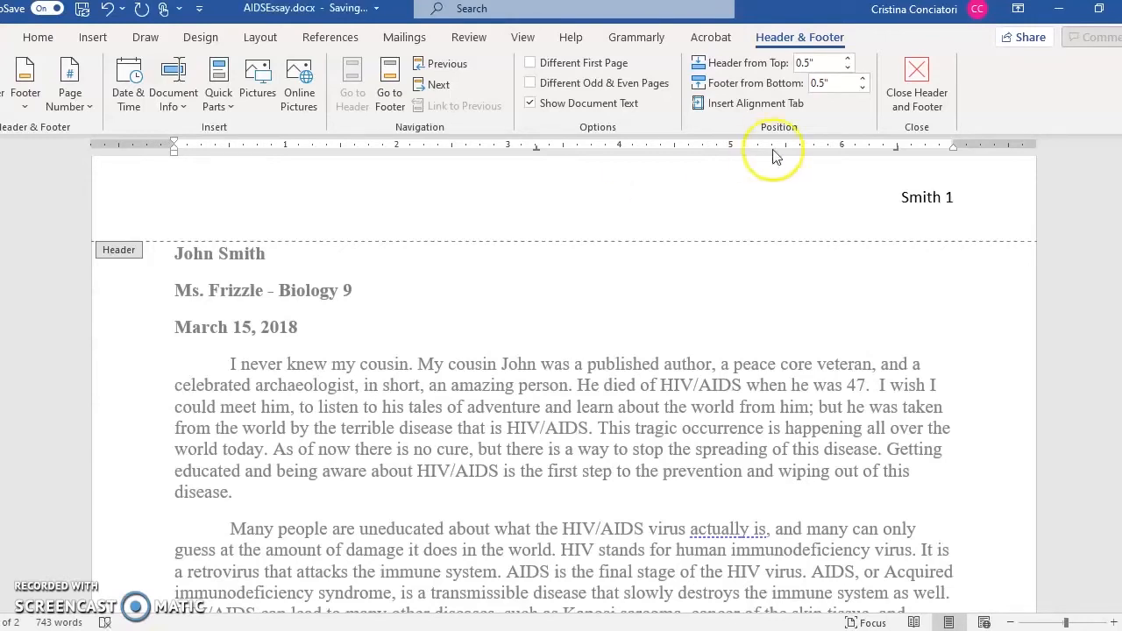
pyautogui.scroll(-10, 872, 297)
pyautogui.scroll(-10, 872, 296)
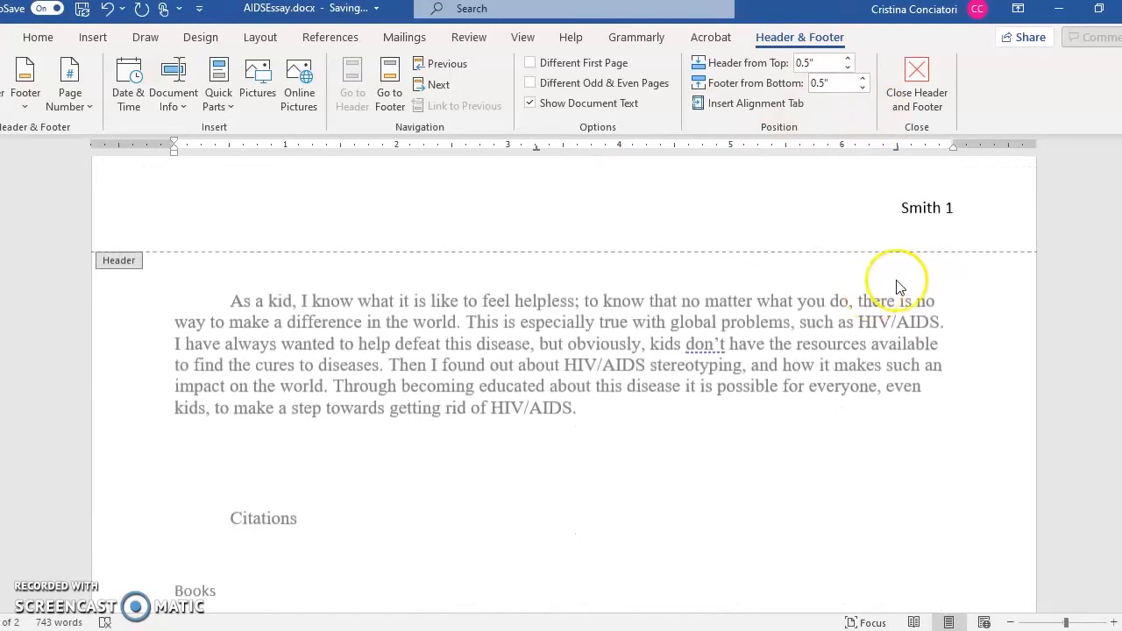
# Try numbering the second page's header 2 by hand, and remove the manual number from the header.
pyautogui.click(969, 208)
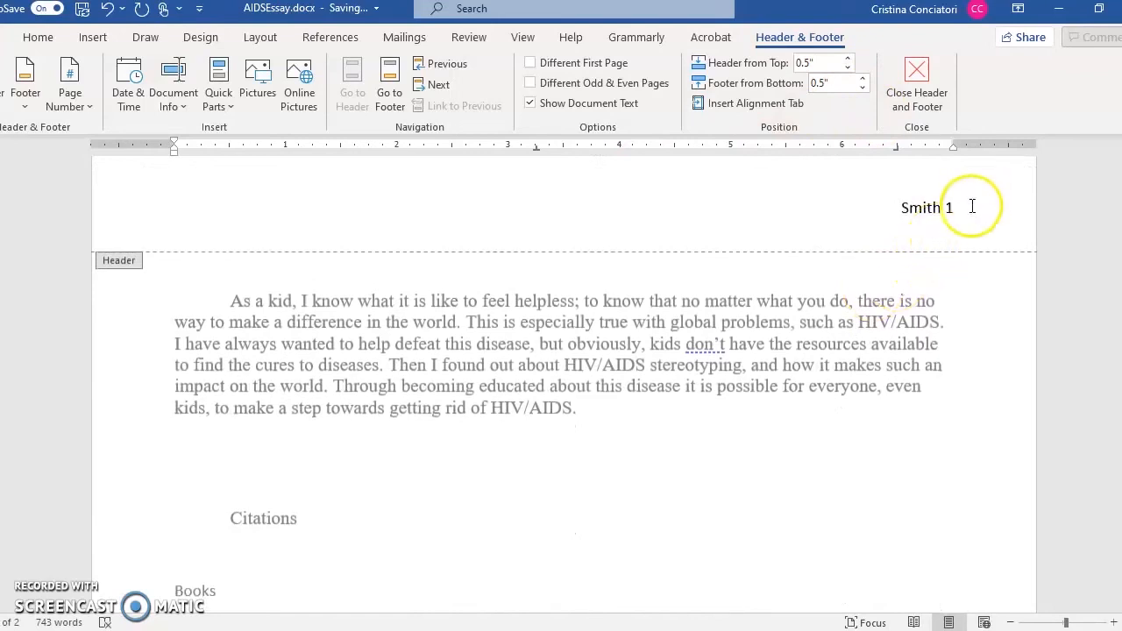
pyautogui.press('BackSpace')
pyautogui.write('2')
pyautogui.scroll(20, 964, 193)
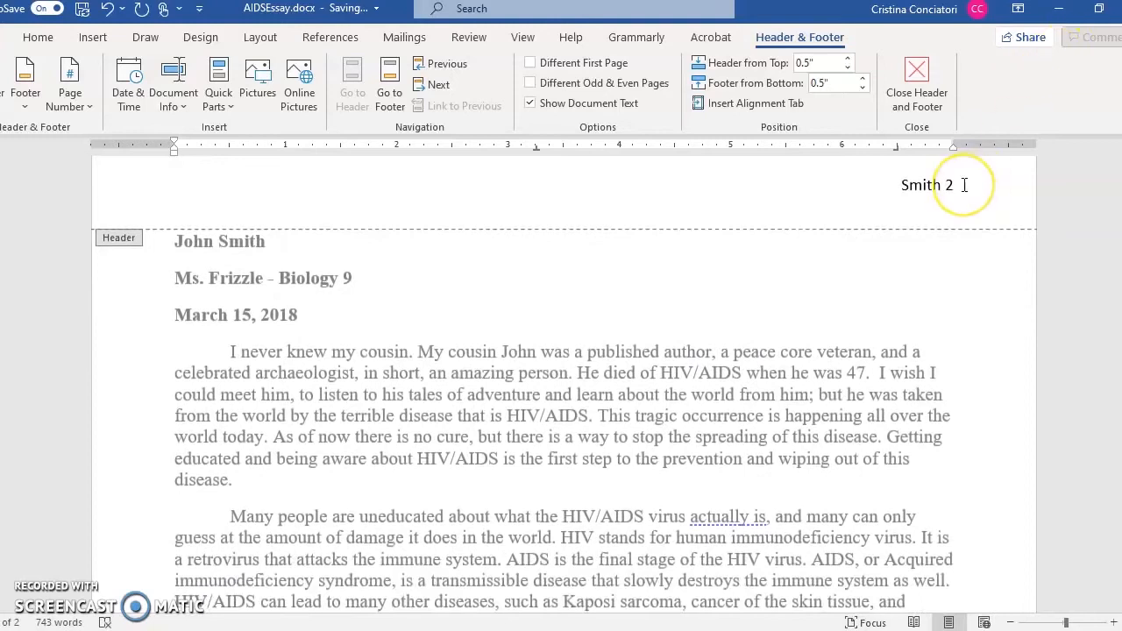
pyautogui.click(964, 185)
pyautogui.press('BackSpace')
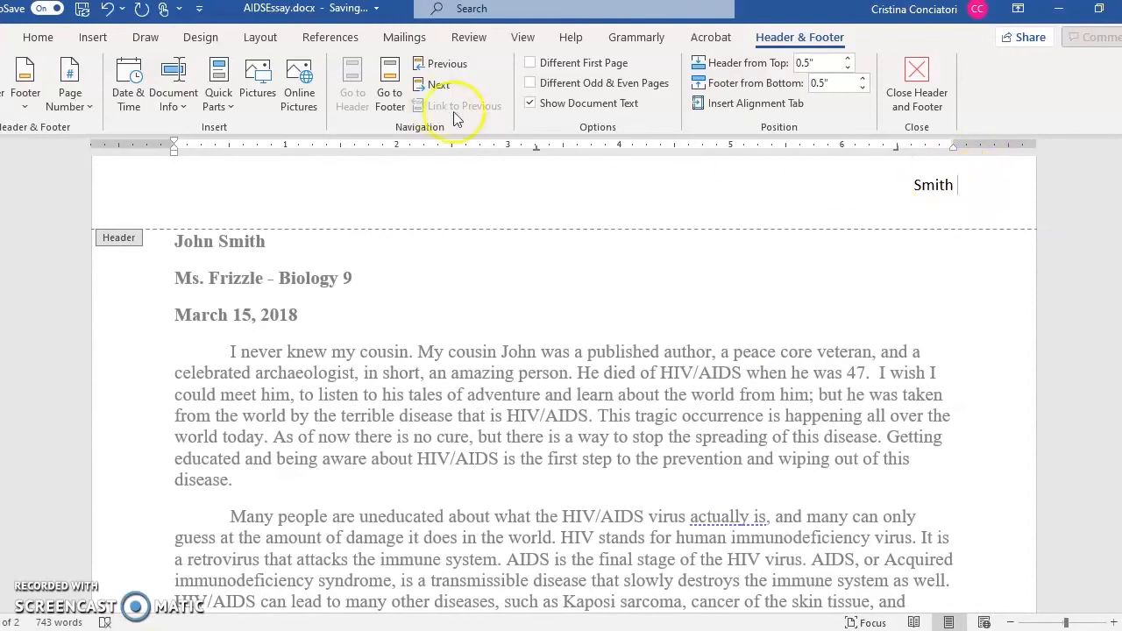
# Insert a page number at the top of the page using the Plain Number 3 style.
pyautogui.click(68, 103)
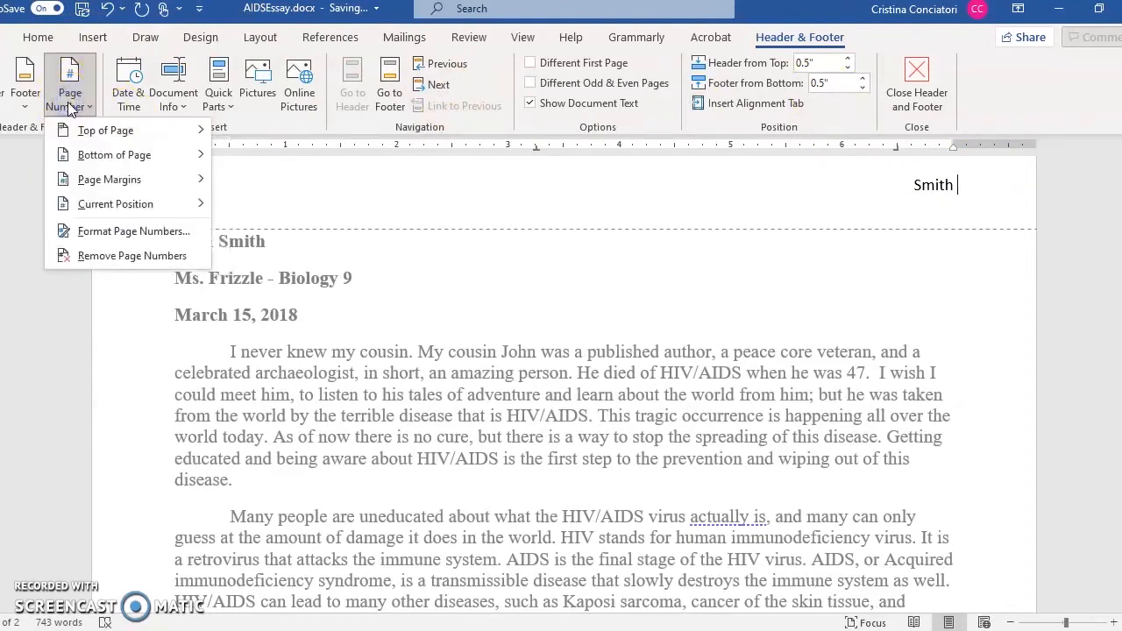
pyautogui.moveTo(105, 131)
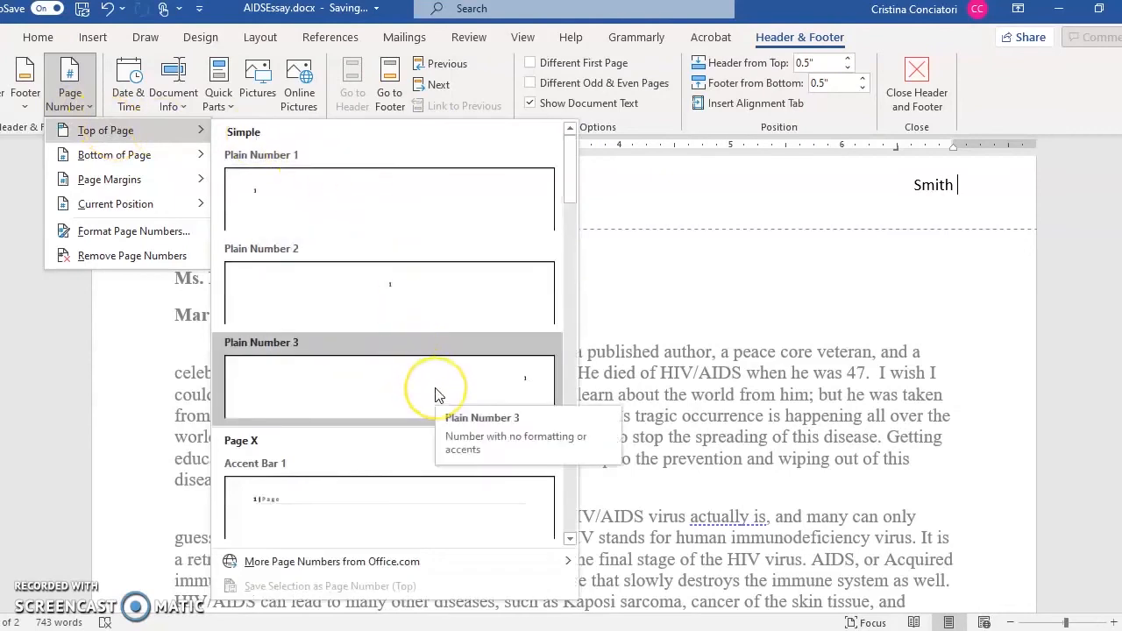
pyautogui.click(437, 395)
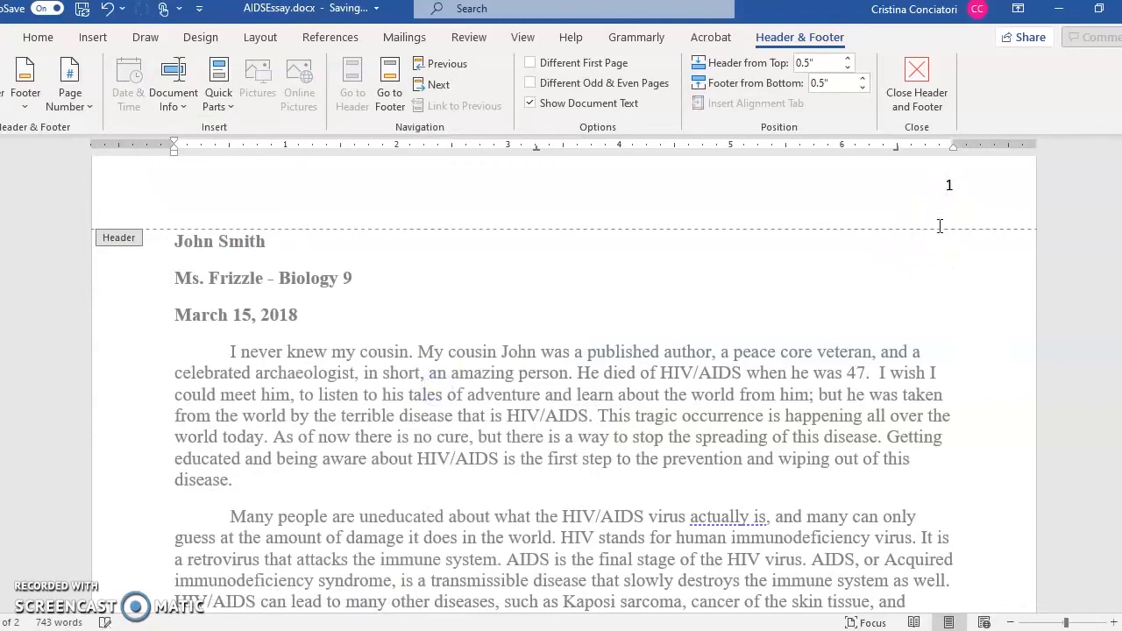
# Replace the header's number with the author's surname and a space, followed by a Plain Number page number at the current position.
pyautogui.write('Smith')
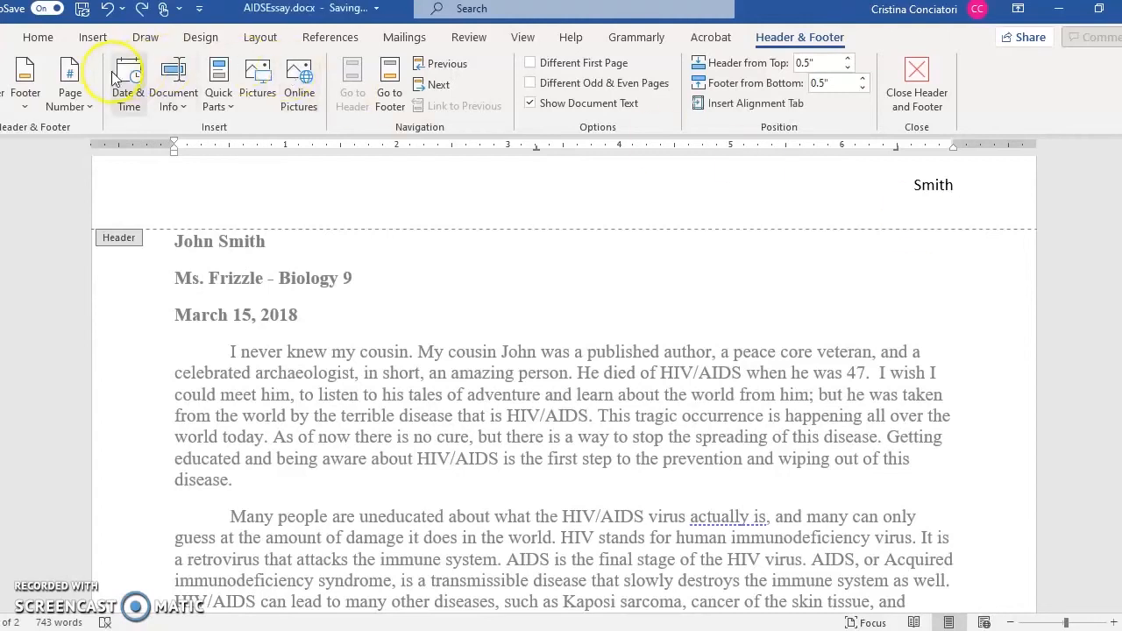
pyautogui.click(78, 102)
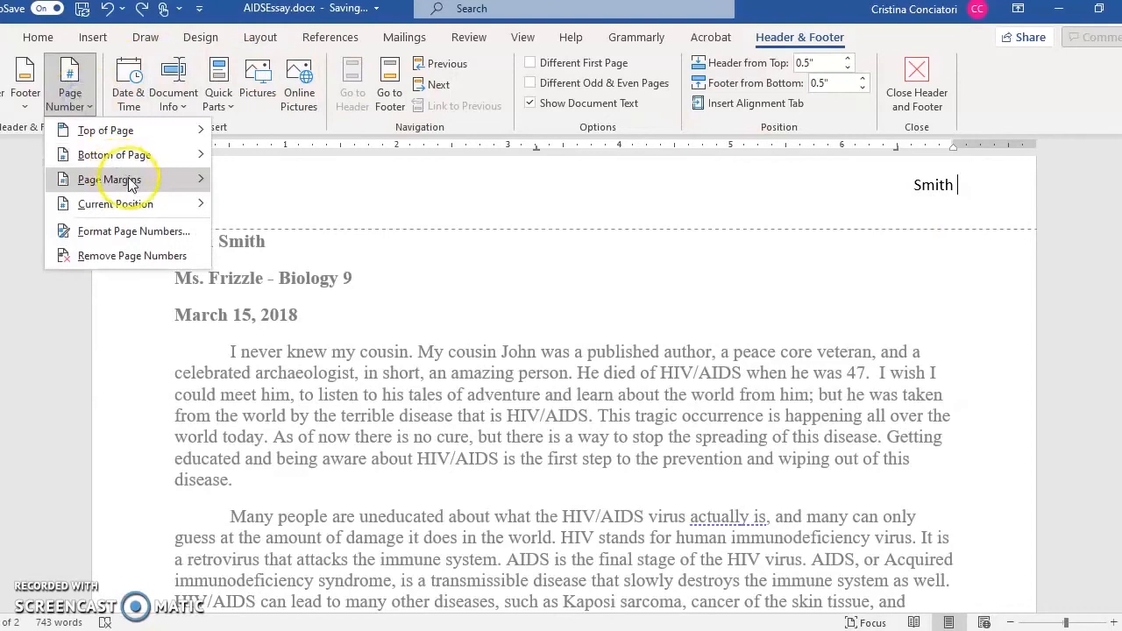
pyautogui.click(149, 203)
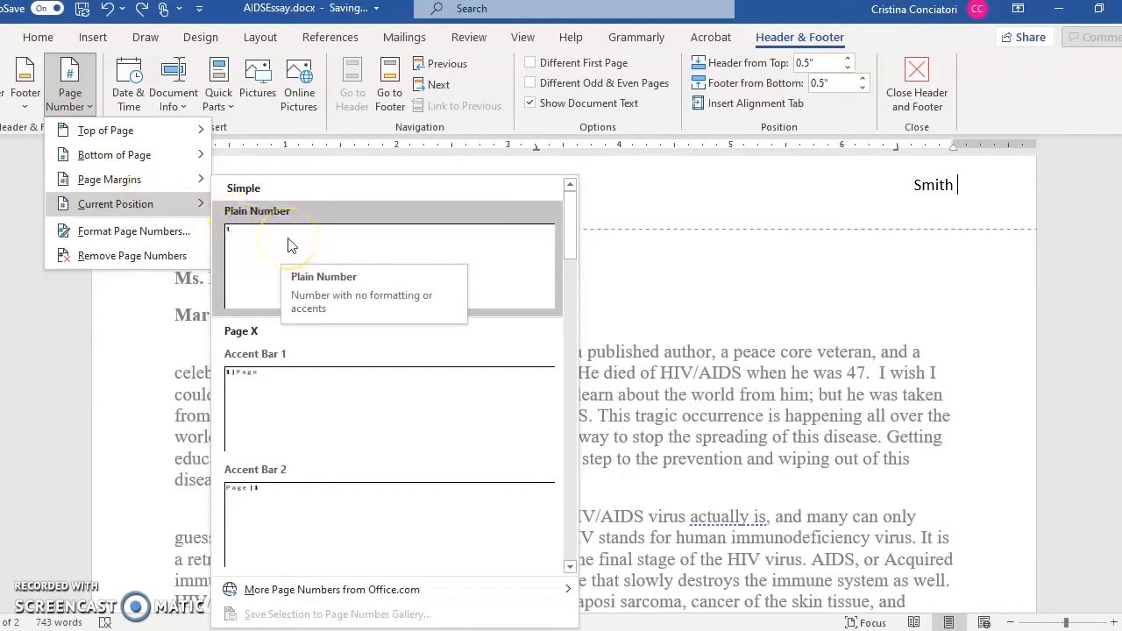
pyautogui.scroll(-10, 316, 377)
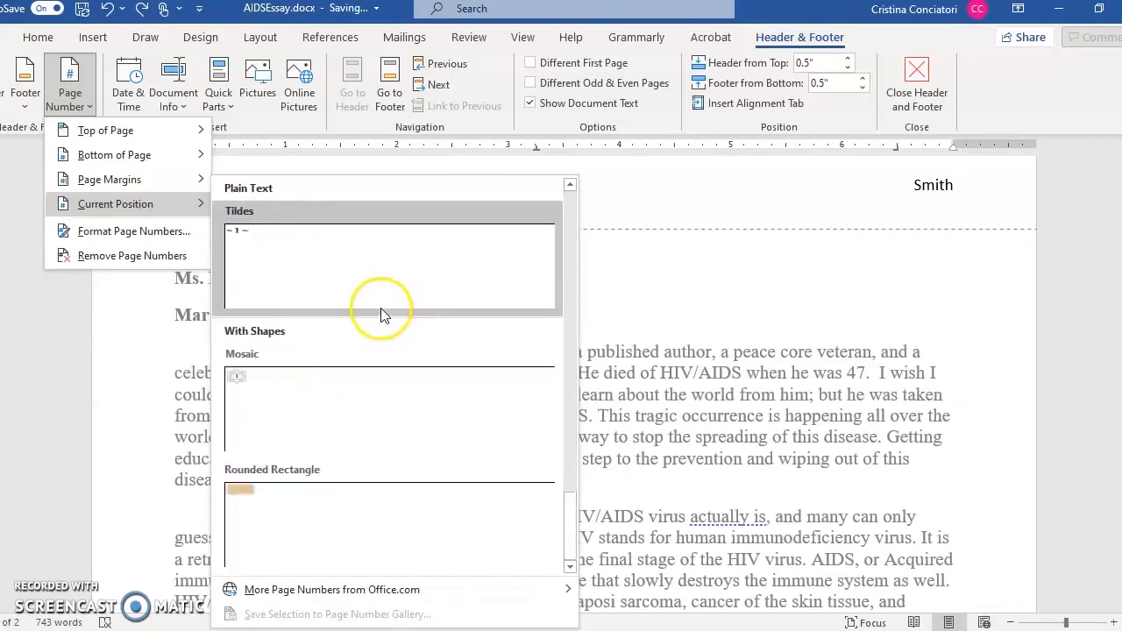
pyautogui.scroll(10, 283, 494)
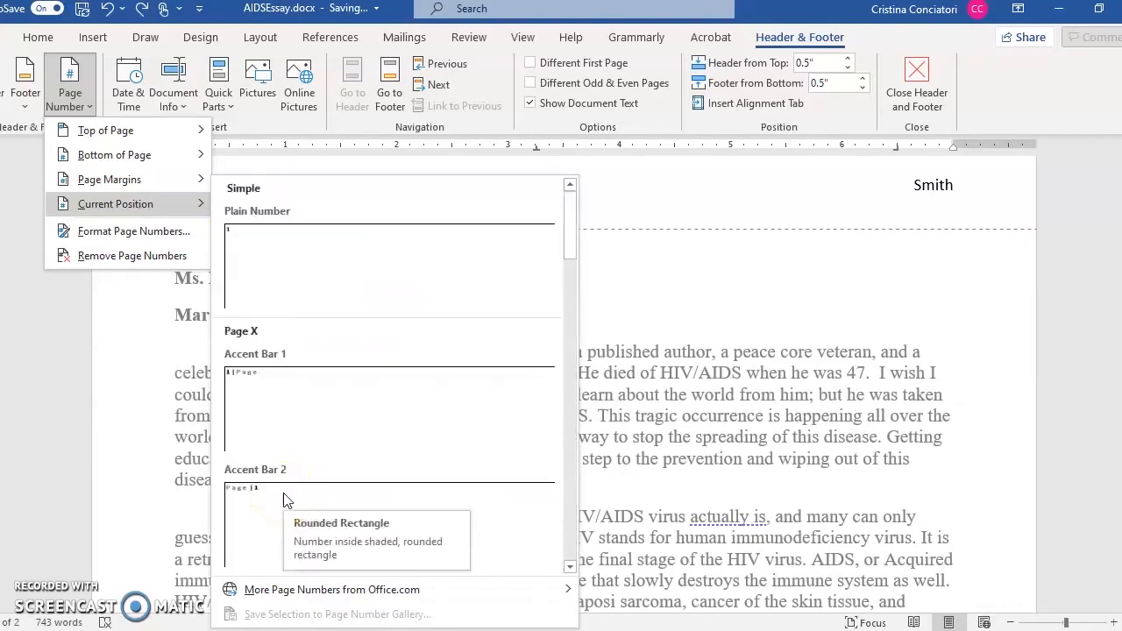
pyautogui.click(343, 280)
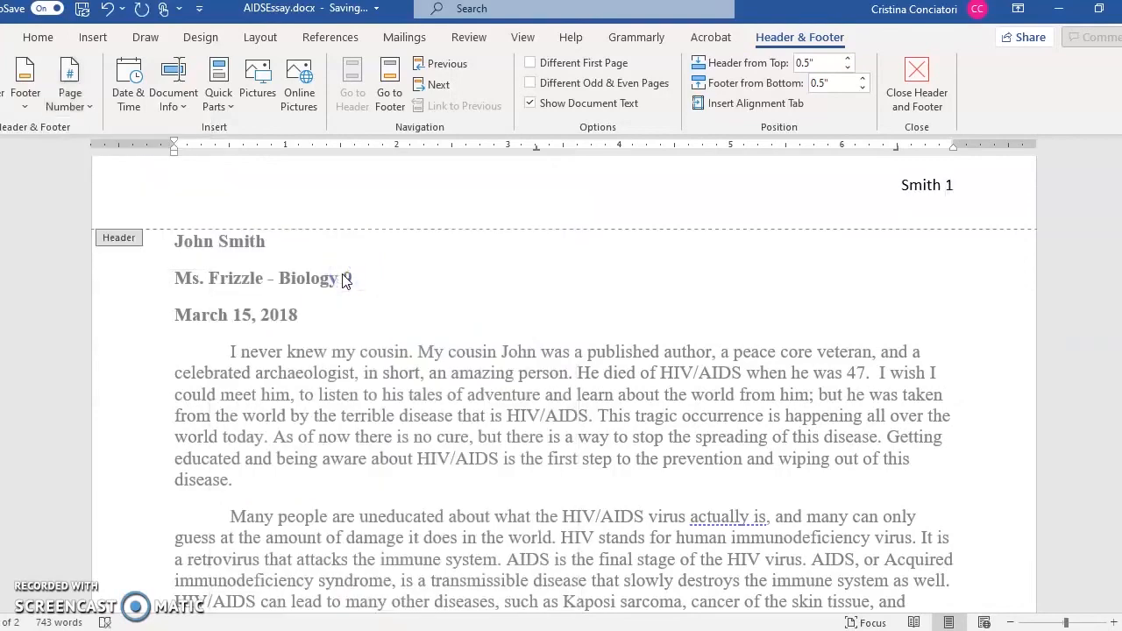
# Check the surname and automatic page number in the second page's header.
pyautogui.scroll(-10, 861, 254)
pyautogui.scroll(-5, 864, 304)
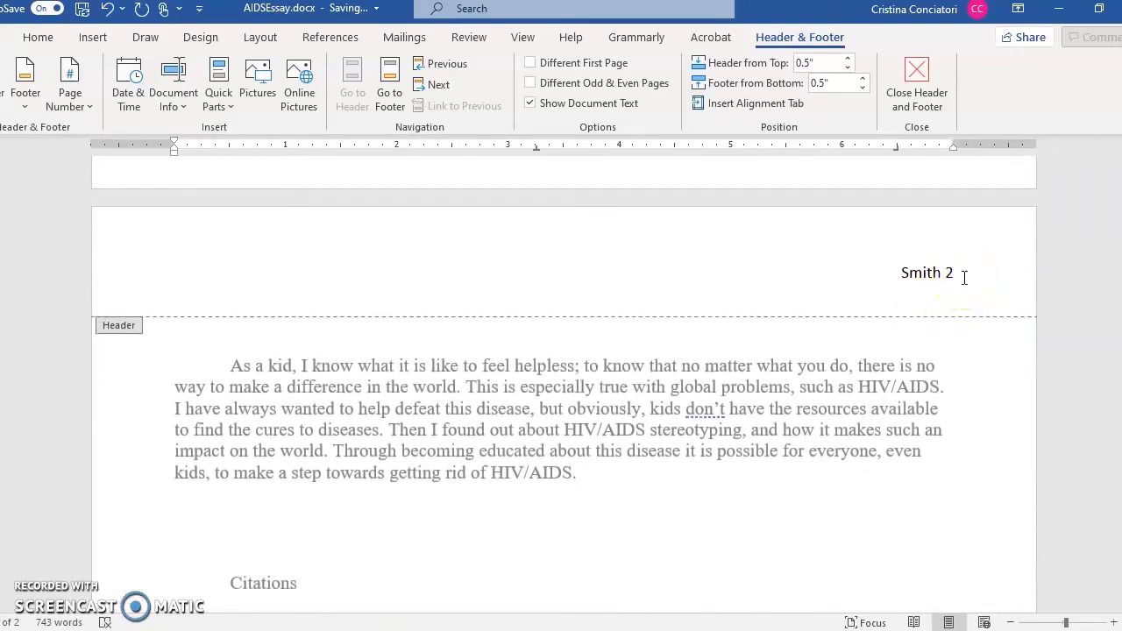
pyautogui.scroll(-3, 963, 277)
pyautogui.scroll(10, 964, 277)
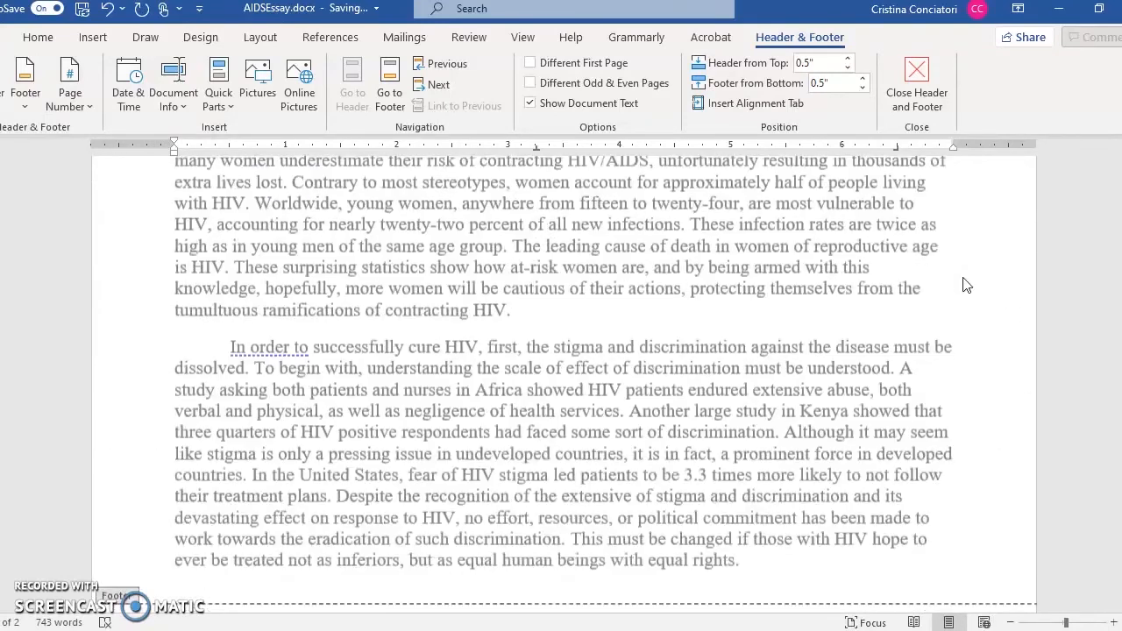
pyautogui.scroll(1, 963, 286)
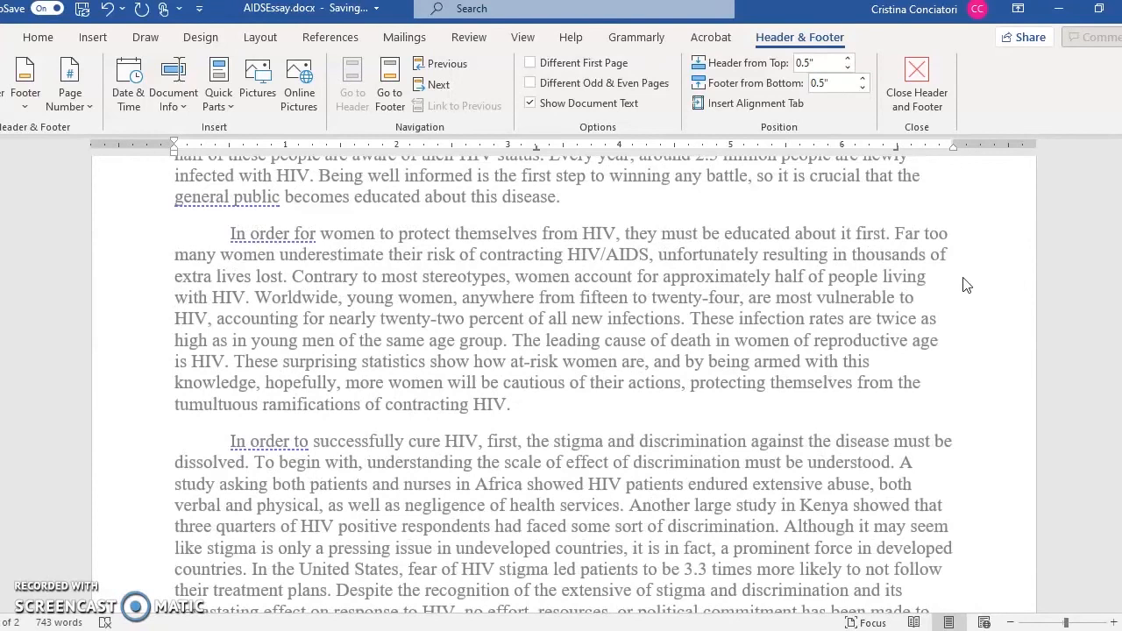